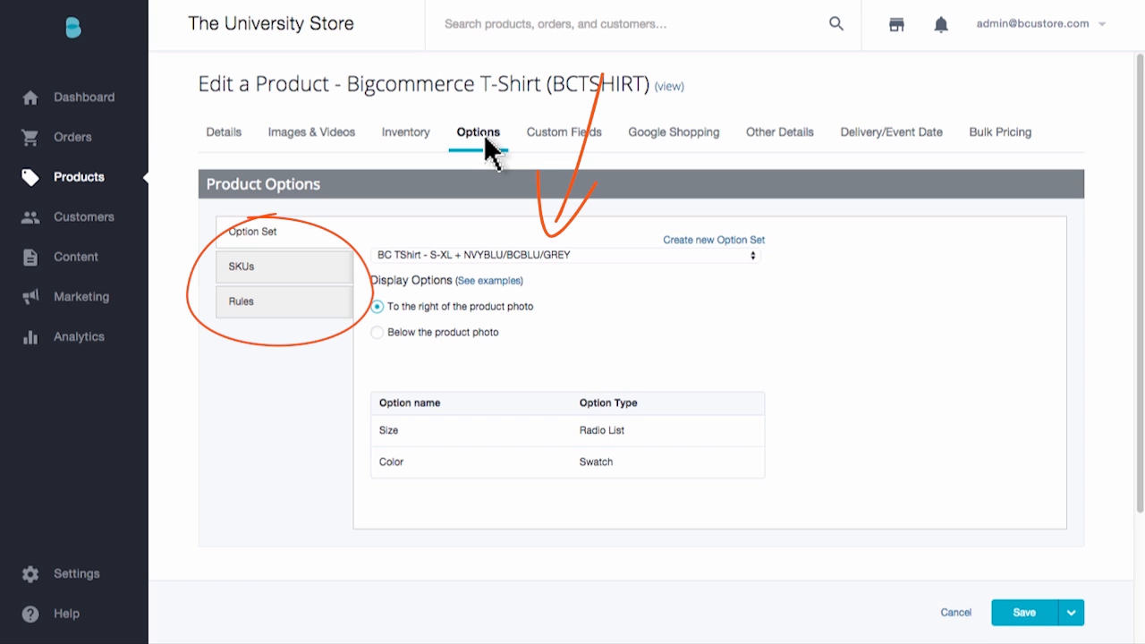
Step: Manually create the SKU BCTSHIRT-SM-NVYBLUE for the T-shirt's Small size and Navy Blue color, and save it
{"action": "left_click", "coordinate": [268, 266]}
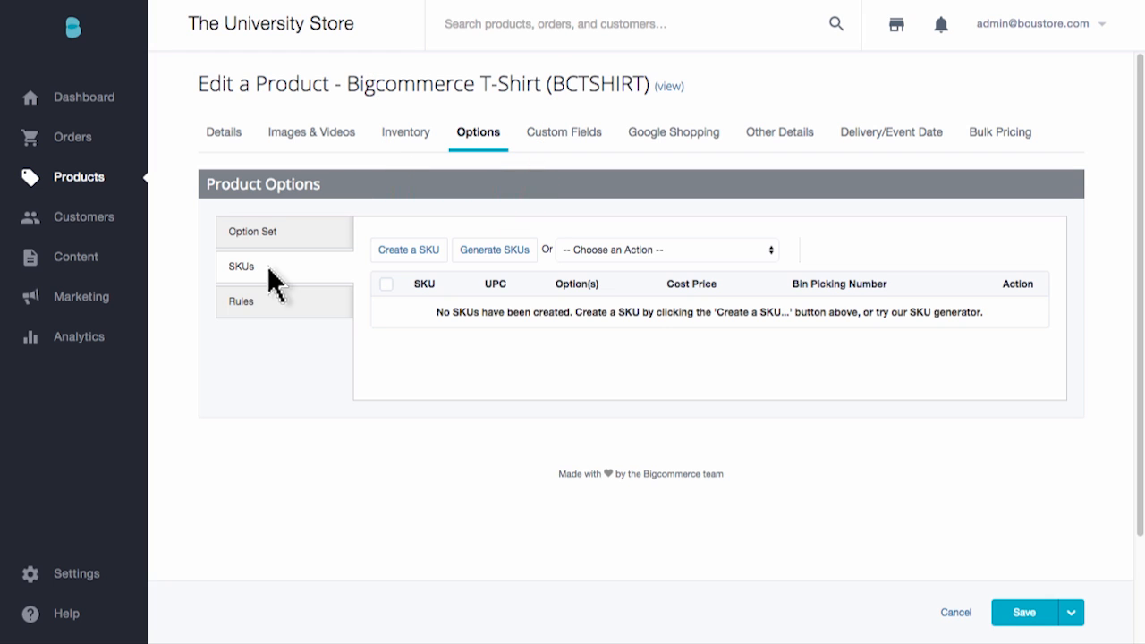
{"action": "left_click", "coordinate": [410, 255]}
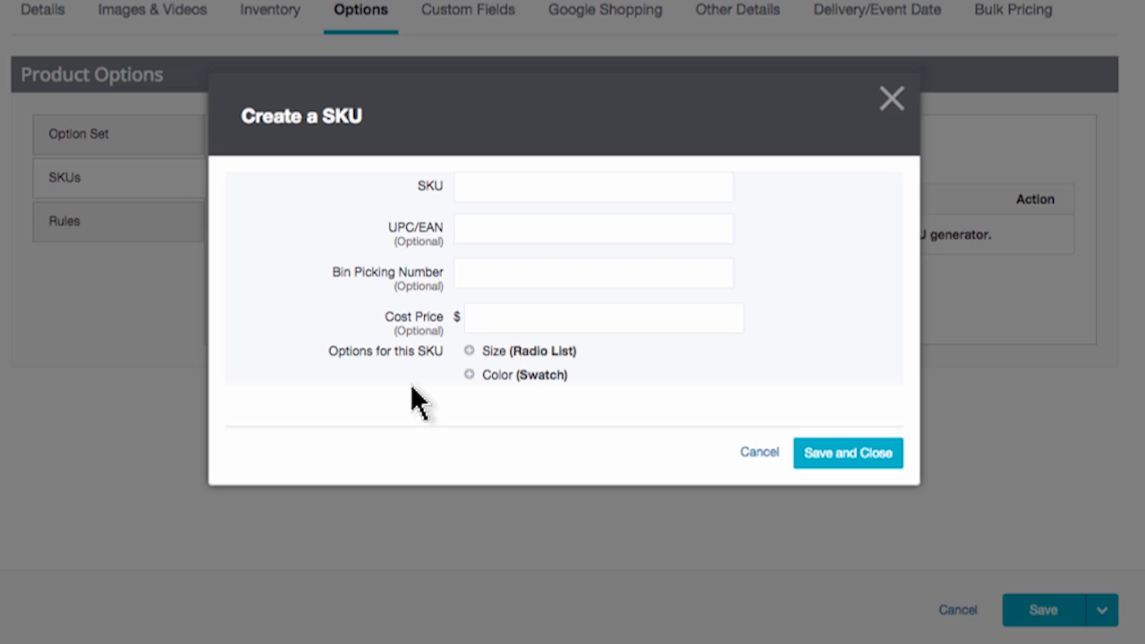
{"action": "left_click", "coordinate": [469, 352]}
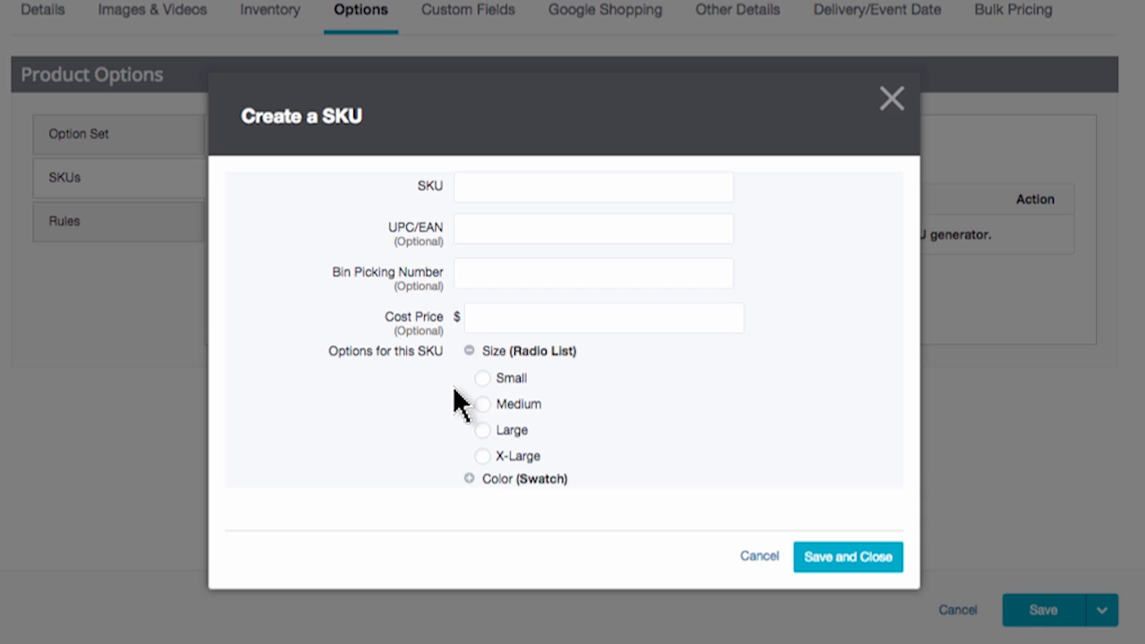
{"action": "left_click", "coordinate": [469, 479]}
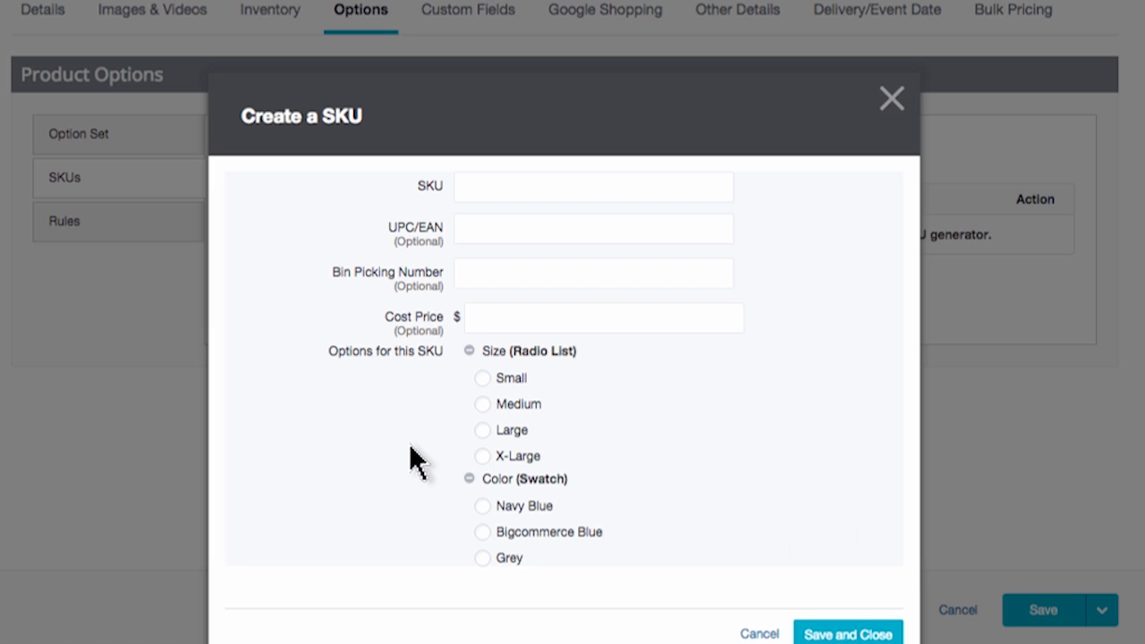
{"action": "left_click", "coordinate": [483, 378]}
{"action": "left_click", "coordinate": [462, 190]}
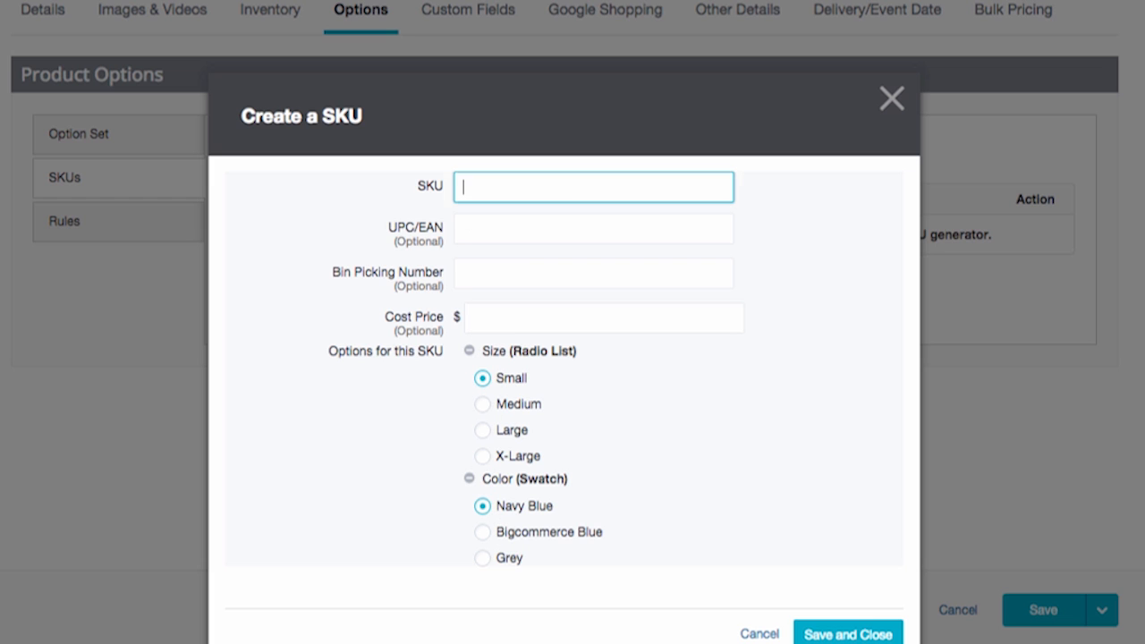
{"action": "type", "text": "BCTSHIRT-SM-NVYBLUE"}
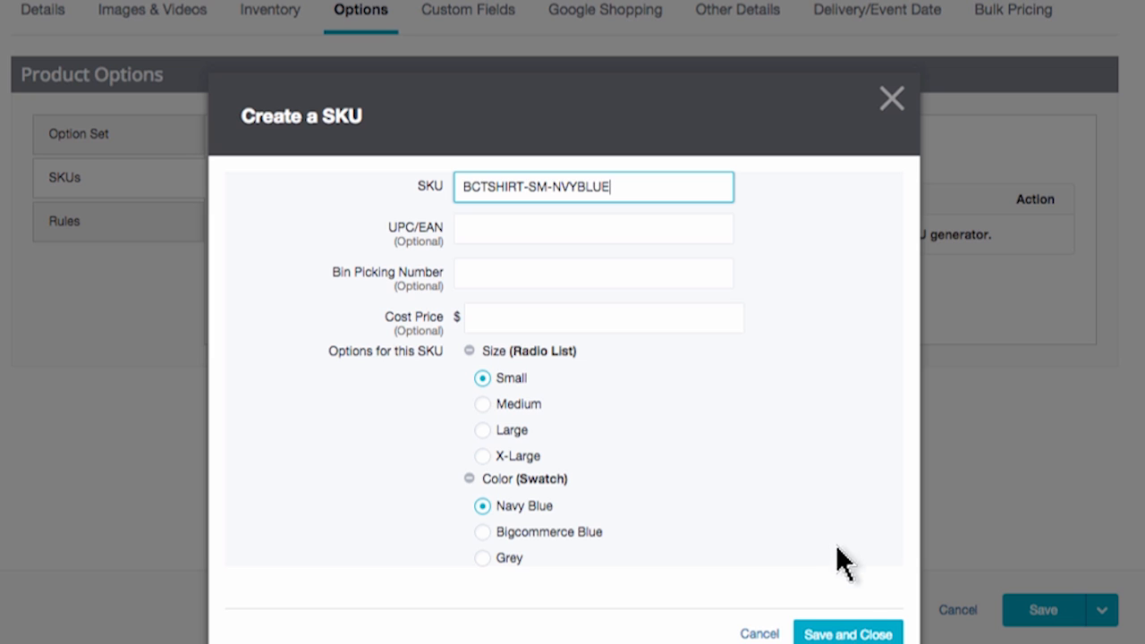
{"action": "left_click", "coordinate": [855, 634]}
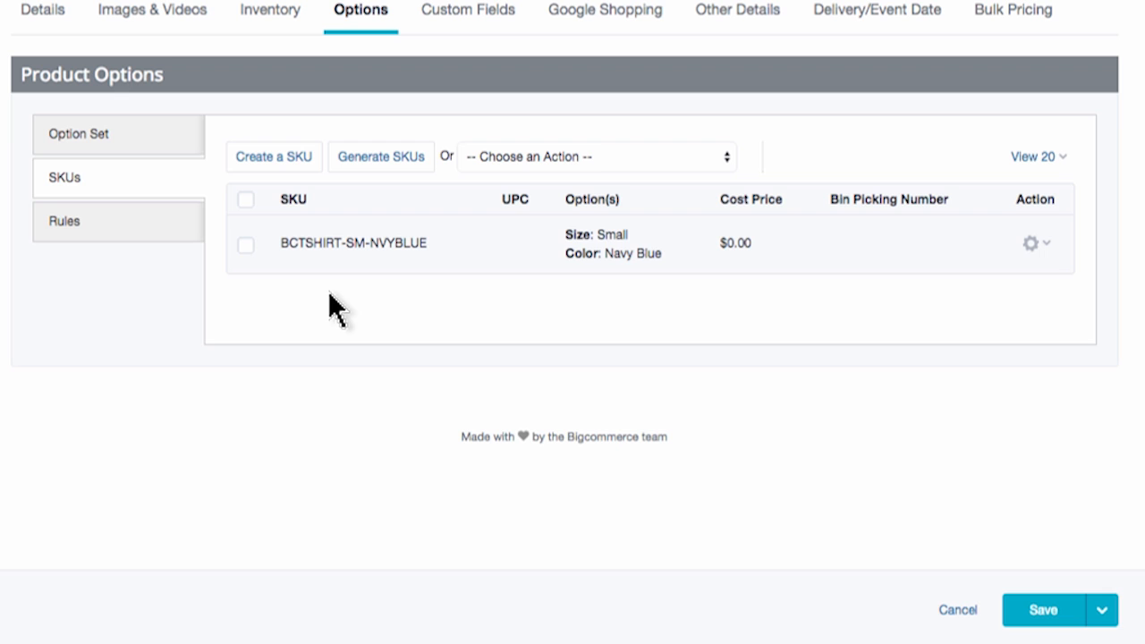
Step: Delete the manually created BCTSHIRT-SM-NVYBLUE SKU from the product's SKU list
{"action": "left_click", "coordinate": [247, 247]}
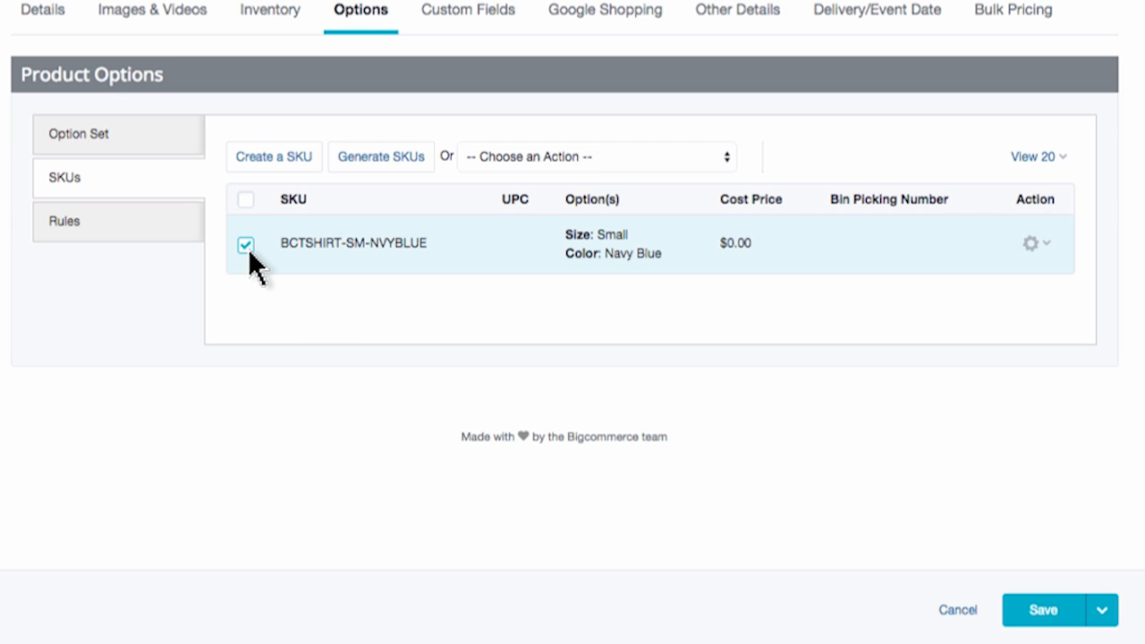
{"action": "left_click", "coordinate": [535, 161]}
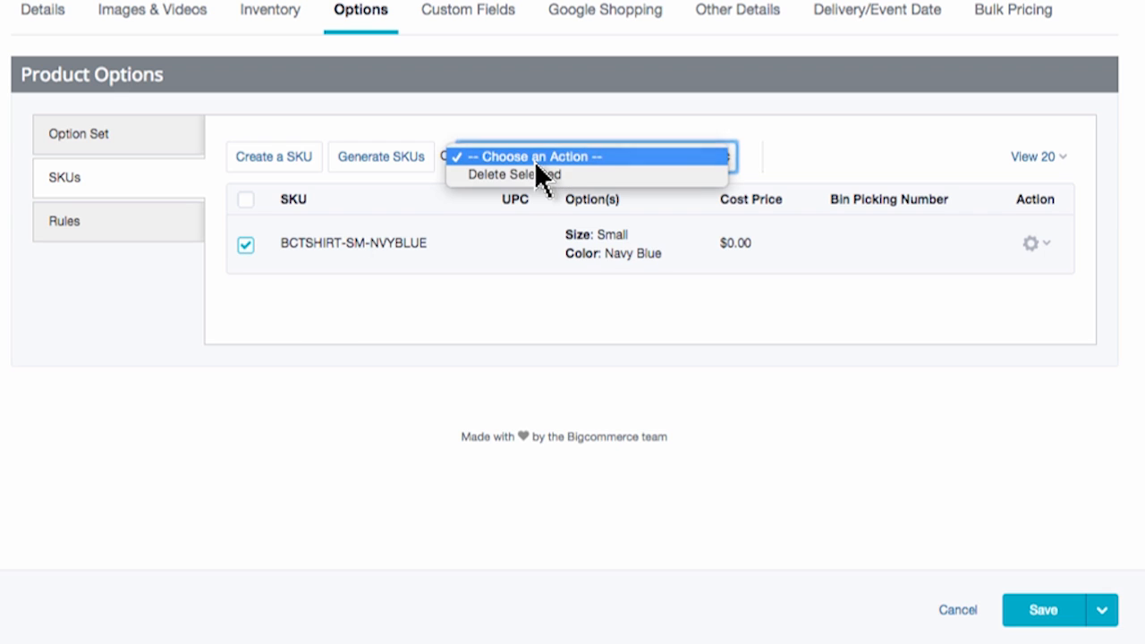
{"action": "left_click", "coordinate": [535, 175]}
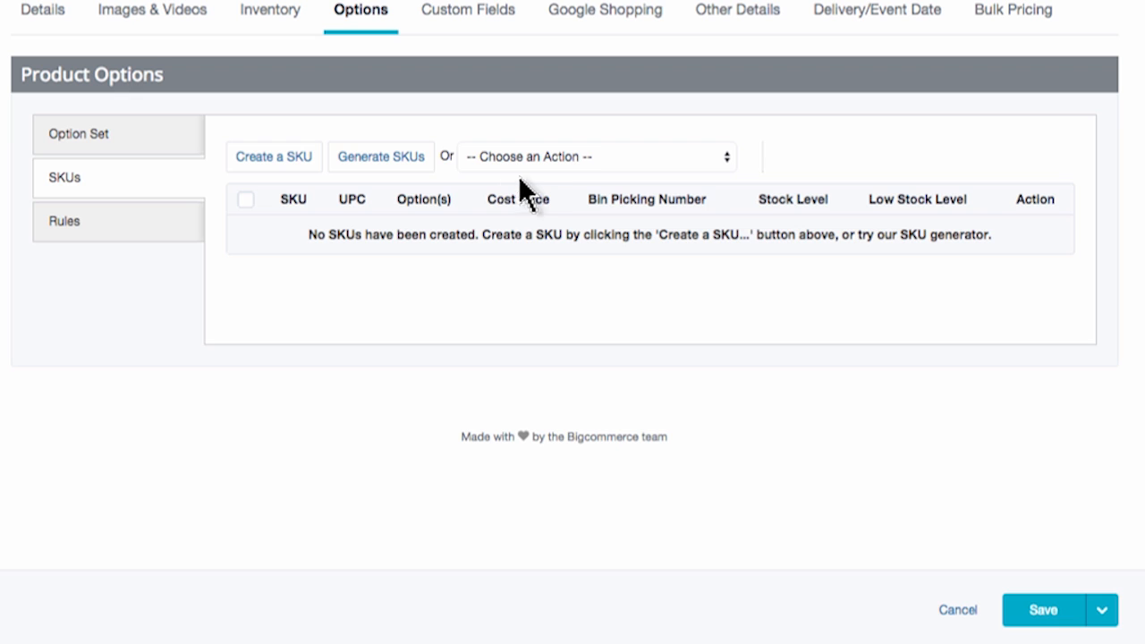
Step: Start the Auto-SKU generator, set its fixed text to BCTSHIRT, and remove the Unique ID part
{"action": "left_click", "coordinate": [375, 160]}
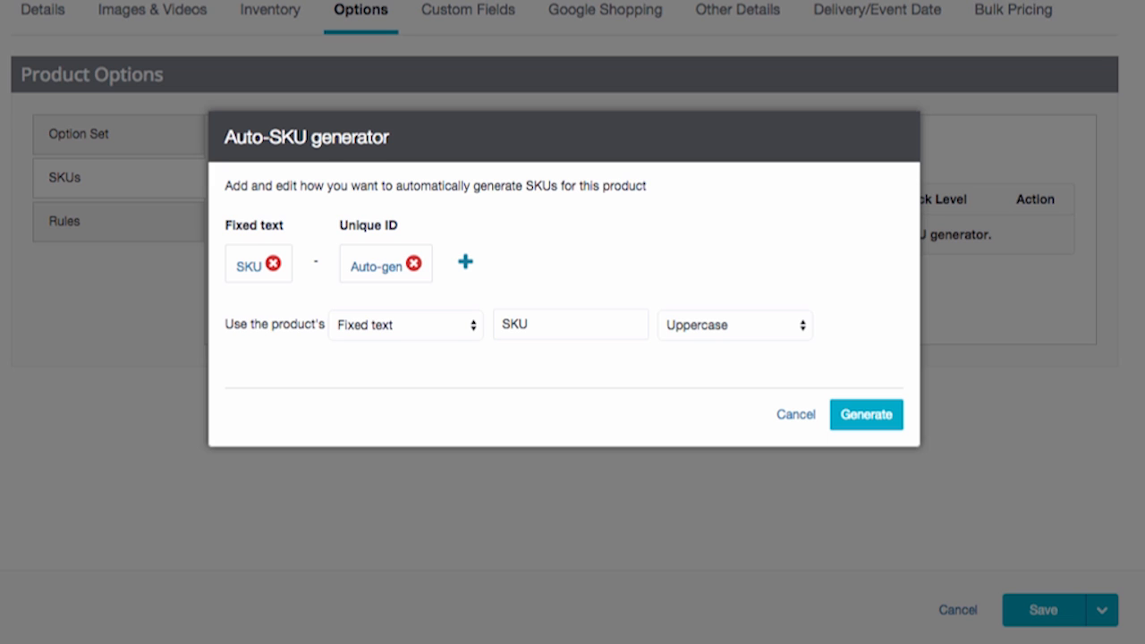
{"action": "double_click", "coordinate": [504, 325]}
{"action": "type", "text": "BCTSHIRT"}
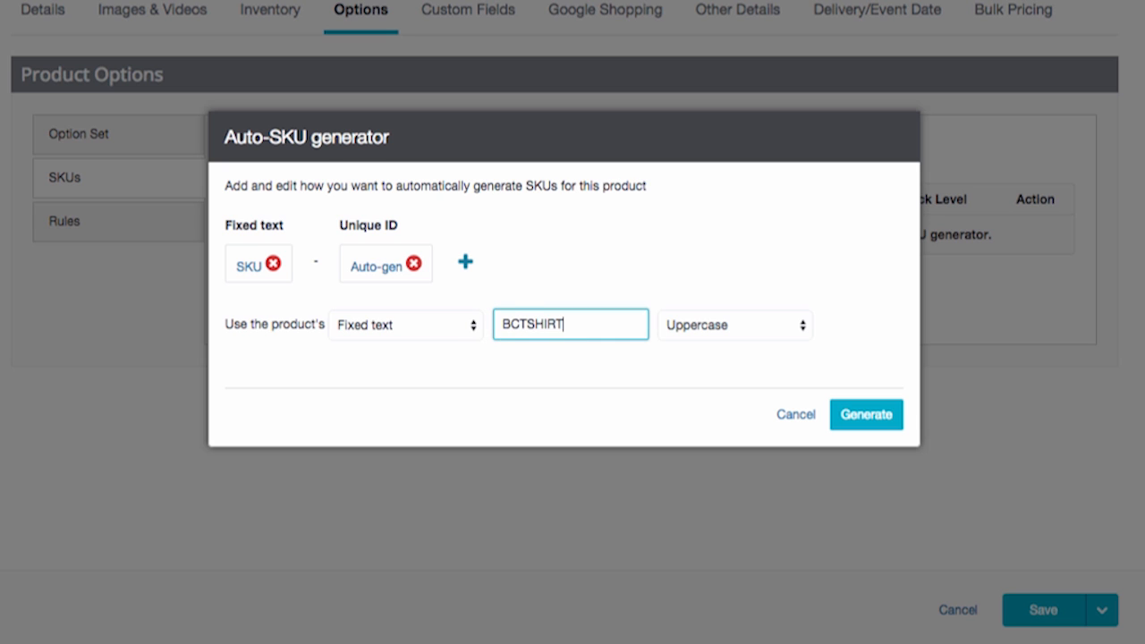
{"action": "left_click", "coordinate": [489, 312]}
{"action": "left_click", "coordinate": [449, 264]}
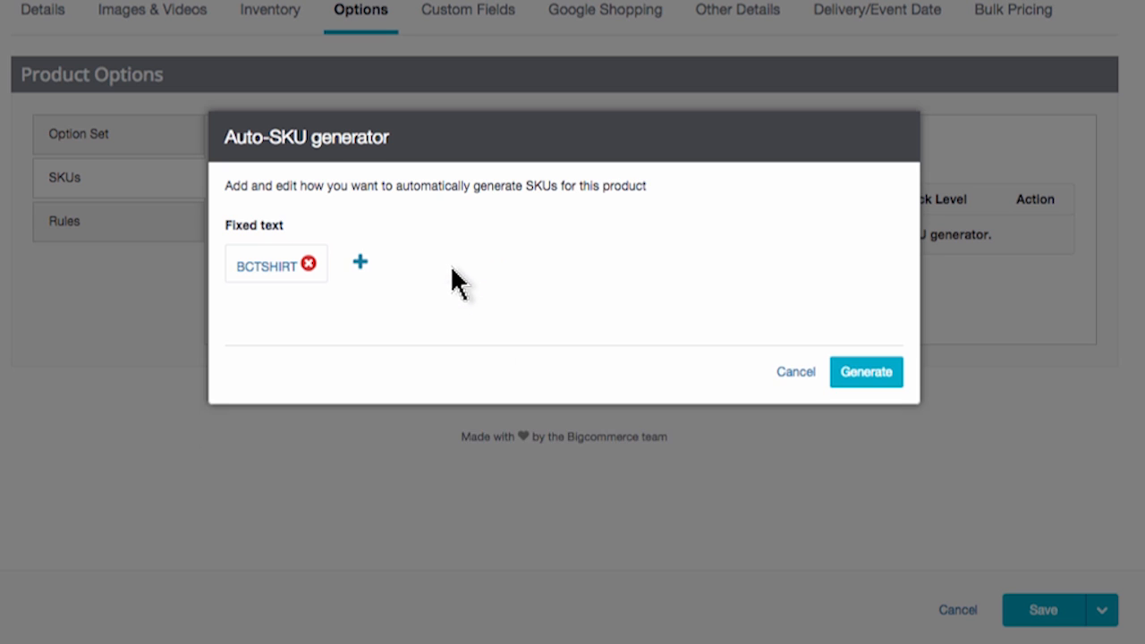
Step: Add a Size part to the SKU pattern that uses the first 2 letters in uppercase
{"action": "left_click", "coordinate": [360, 262]}
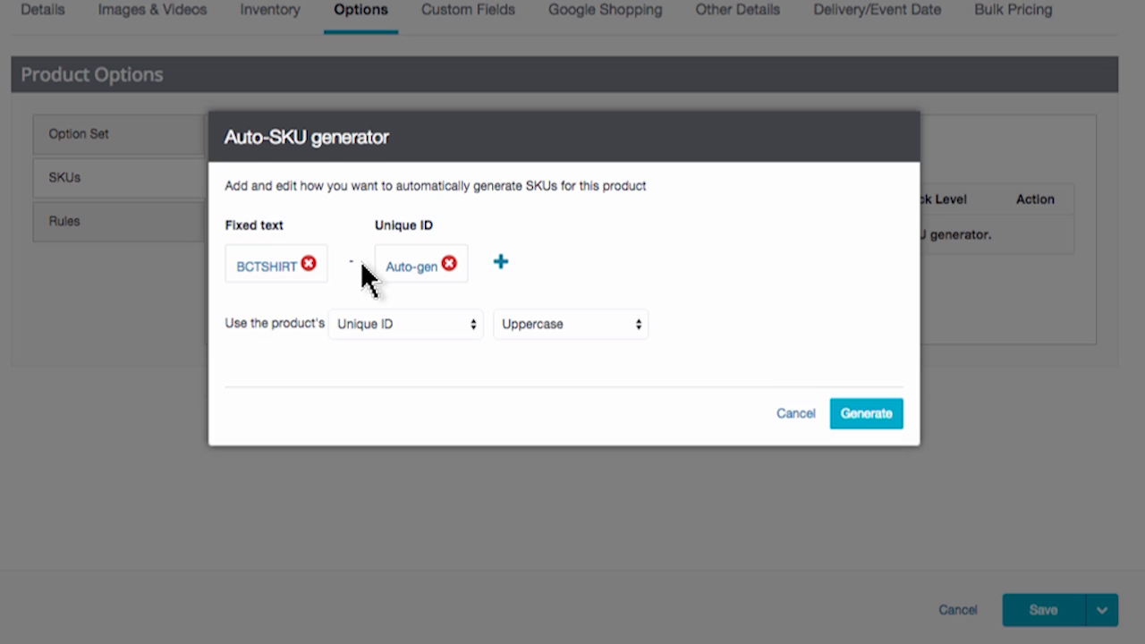
{"action": "left_click", "coordinate": [416, 323]}
{"action": "left_click", "coordinate": [417, 359]}
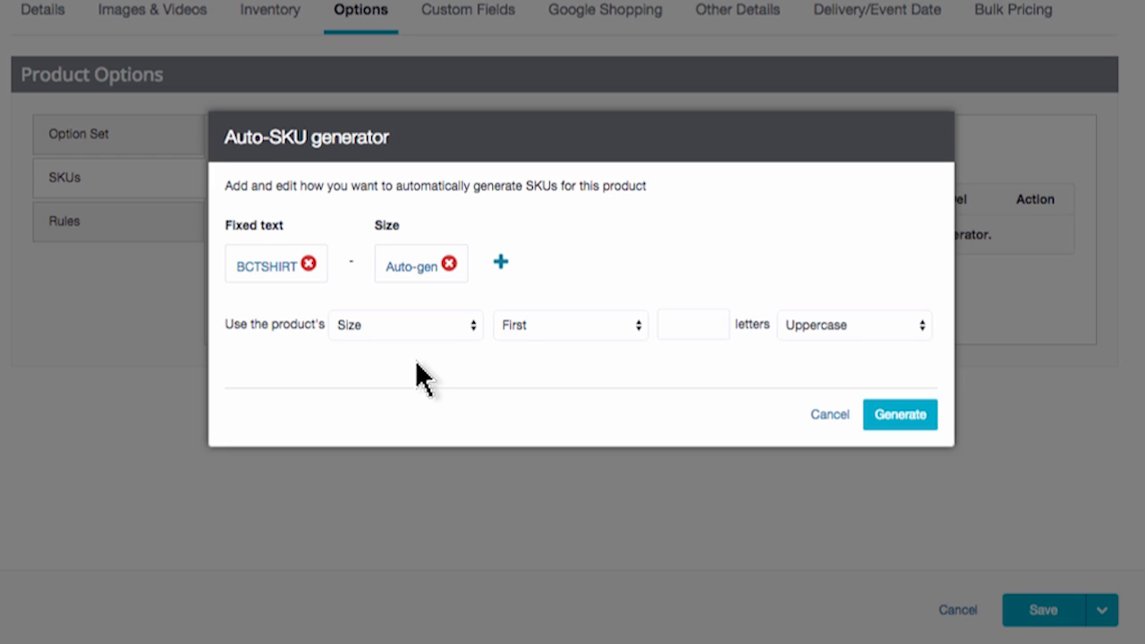
{"action": "left_click", "coordinate": [667, 331]}
{"action": "type", "text": "2"}
{"action": "left_click", "coordinate": [635, 385]}
Step: Add a Color part using the first 3 letters in uppercase, and generate the SKUs
{"action": "left_click", "coordinate": [501, 262]}
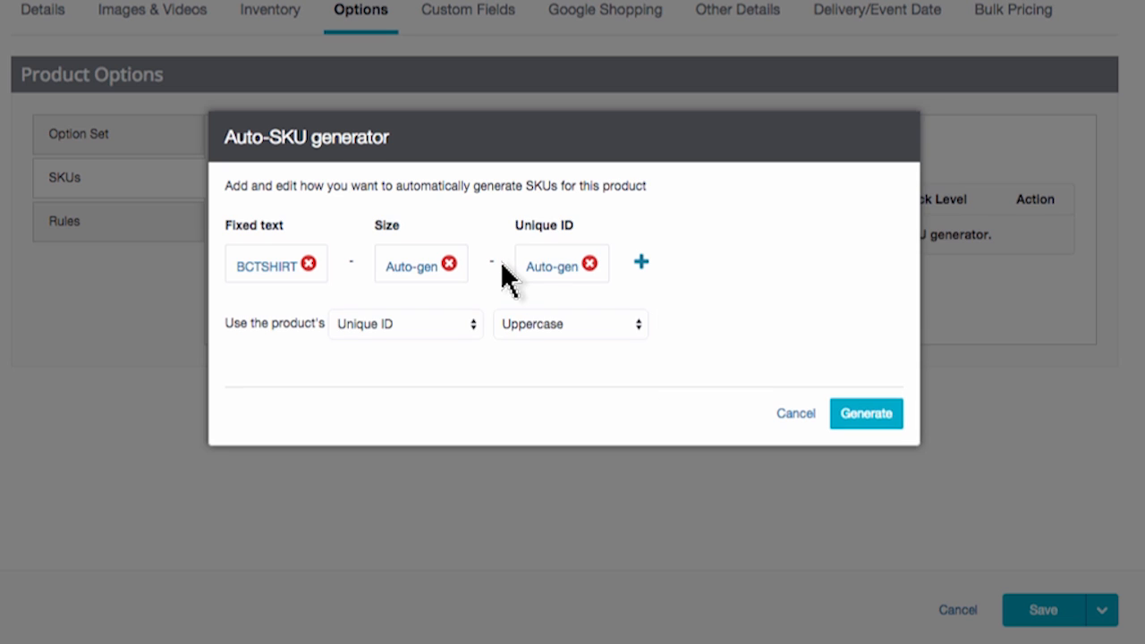
{"action": "left_click", "coordinate": [444, 326]}
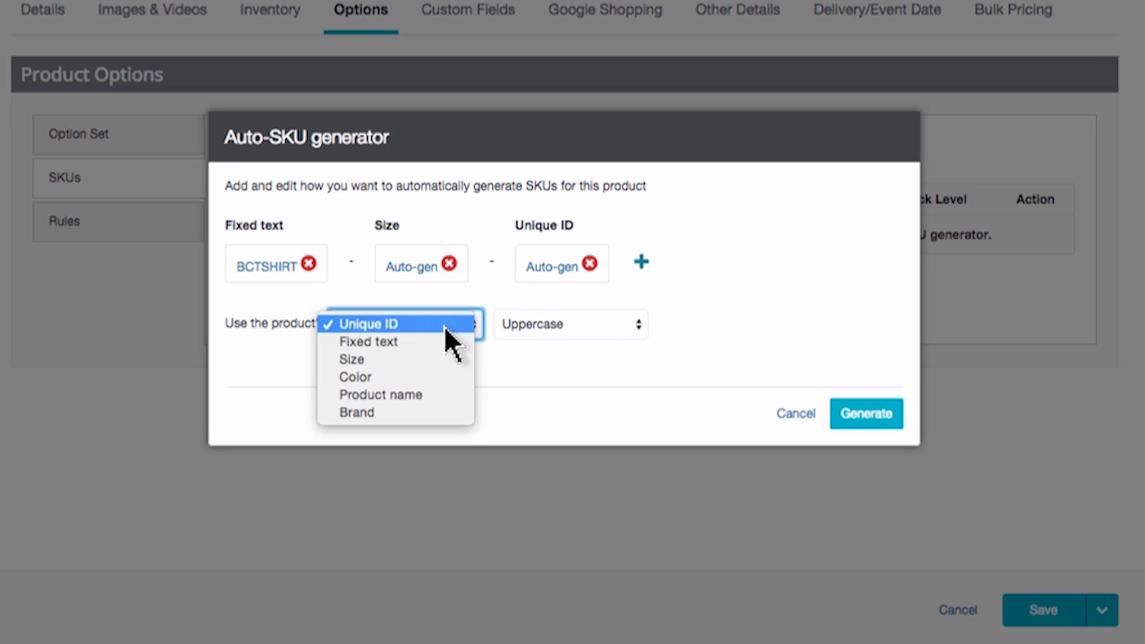
{"action": "left_click", "coordinate": [446, 378]}
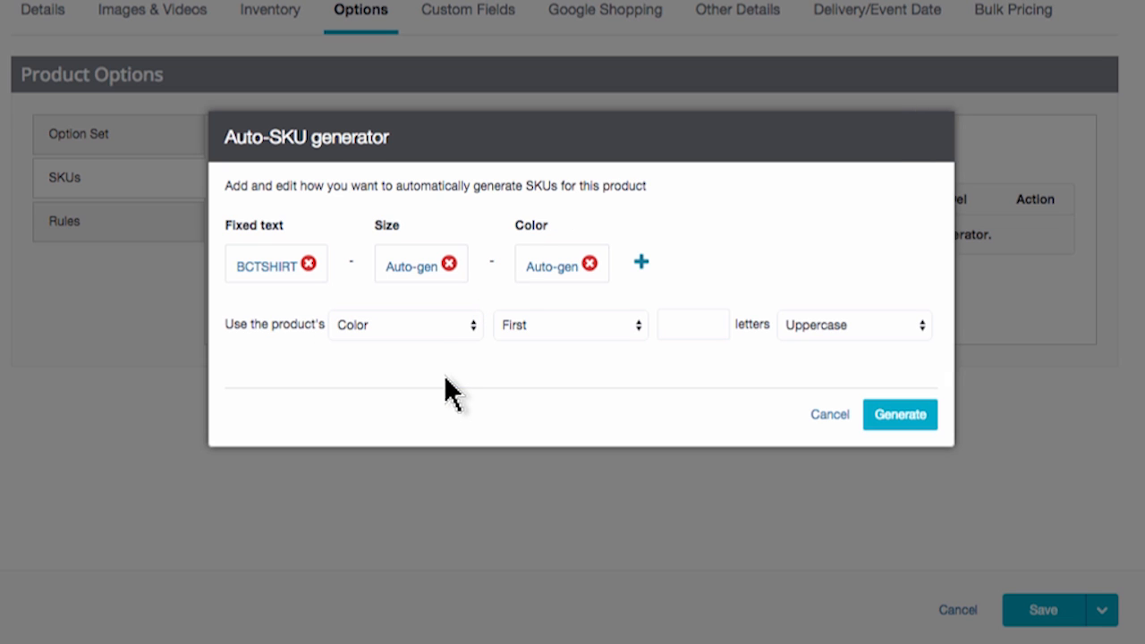
{"action": "type", "text": "3"}
{"action": "left_click", "coordinate": [896, 416]}
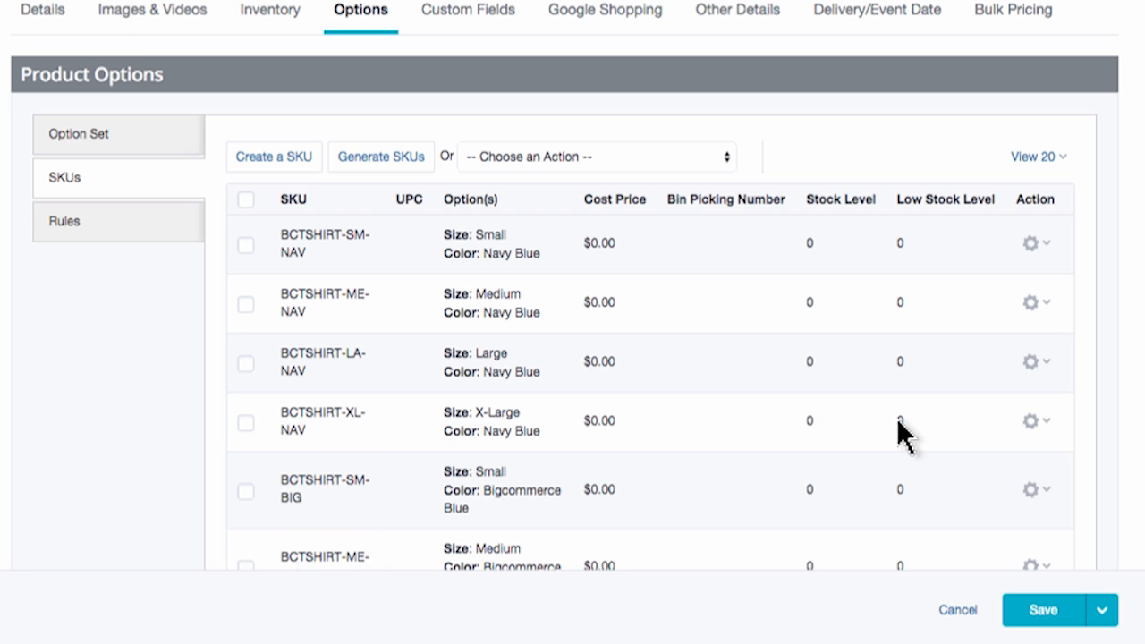
Step: Review the editable details of the Large Navy Blue SKU and close them without saving
{"action": "left_click", "coordinate": [1040, 360]}
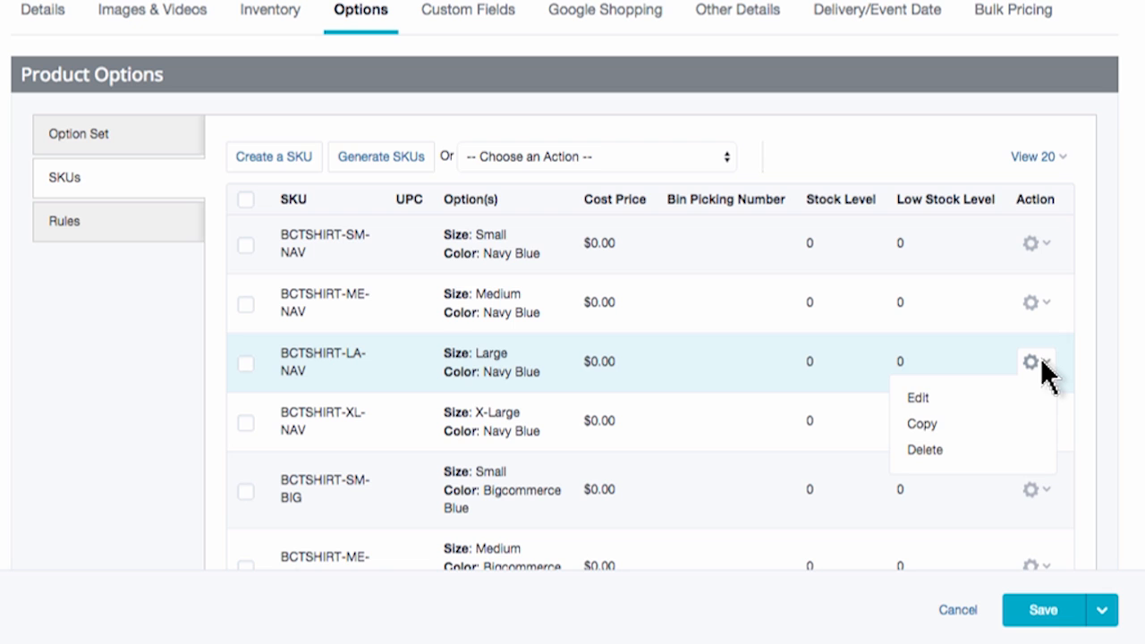
{"action": "left_click", "coordinate": [1002, 399]}
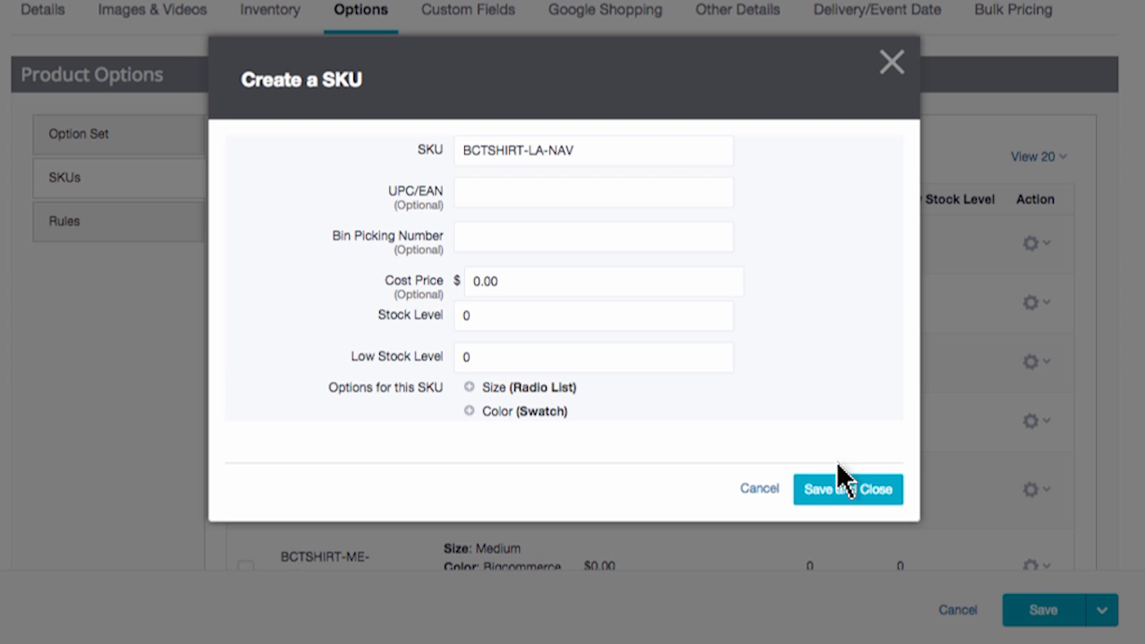
{"action": "left_click", "coordinate": [760, 489]}
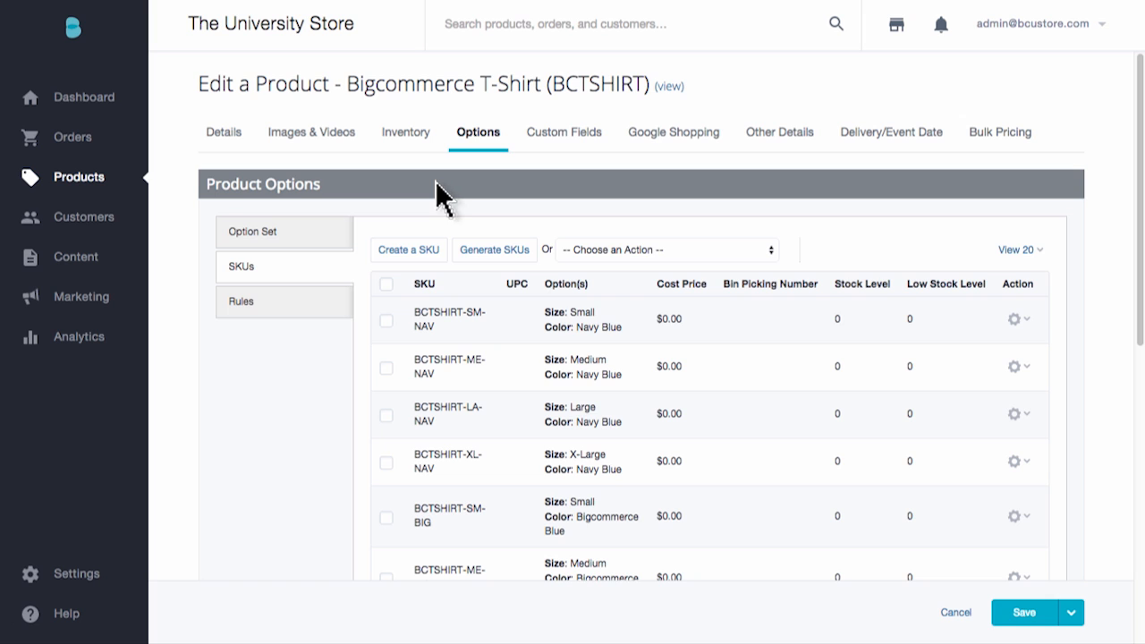
Step: Set the T-shirt's inventory tracking method to track by options, then save the product and exit to the product list
{"action": "left_click", "coordinate": [409, 137]}
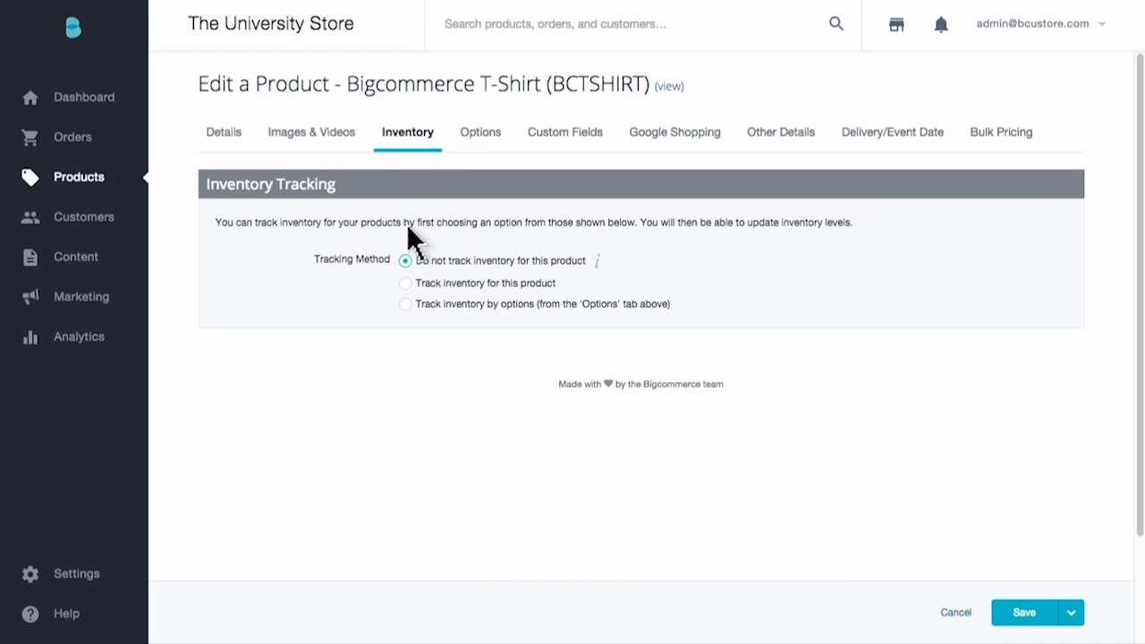
{"action": "left_click", "coordinate": [405, 305]}
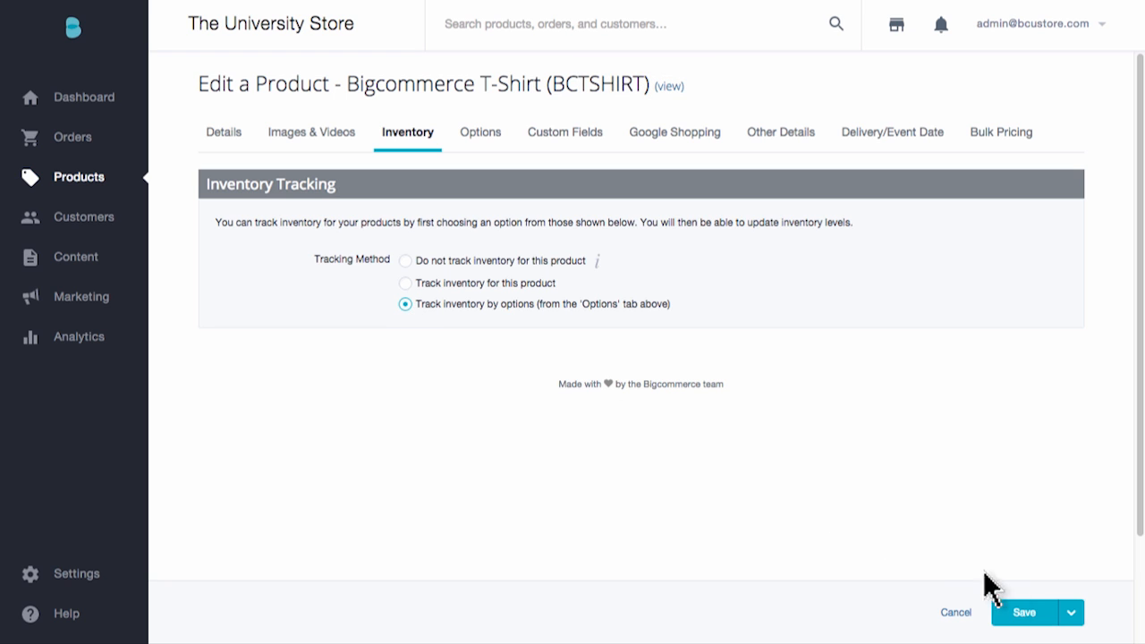
{"action": "left_click", "coordinate": [1074, 613]}
{"action": "left_click", "coordinate": [1046, 582]}
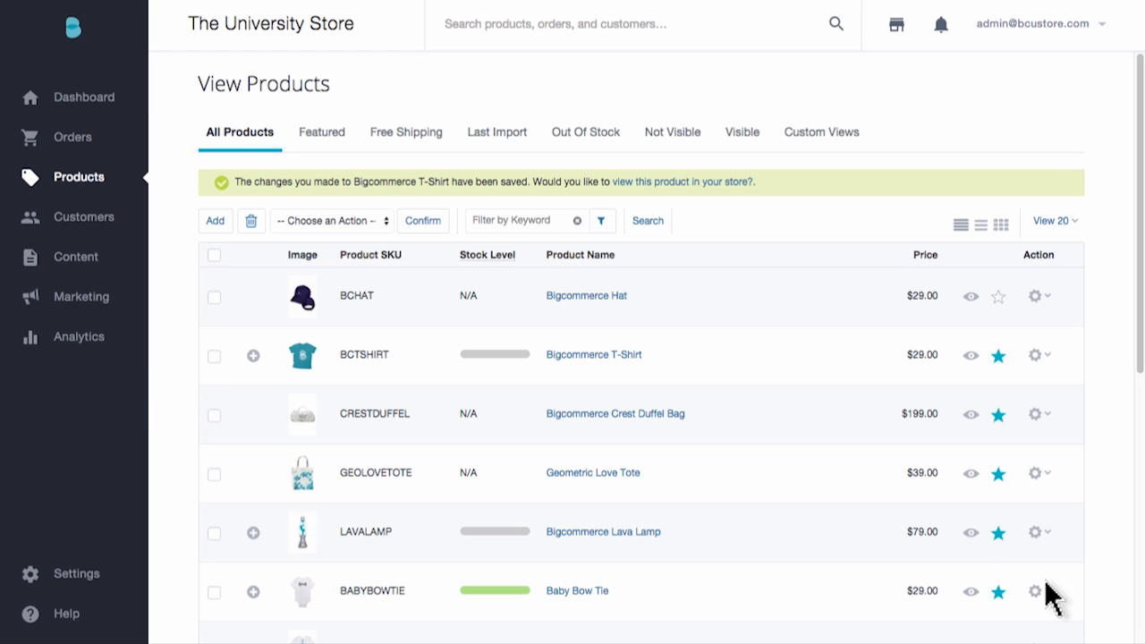
Step: Expand the Bigcommerce T-Shirt's SKUs and set Small Navy Blue to a current stock of 100 and a low stock level of 10
{"action": "left_click", "coordinate": [253, 356]}
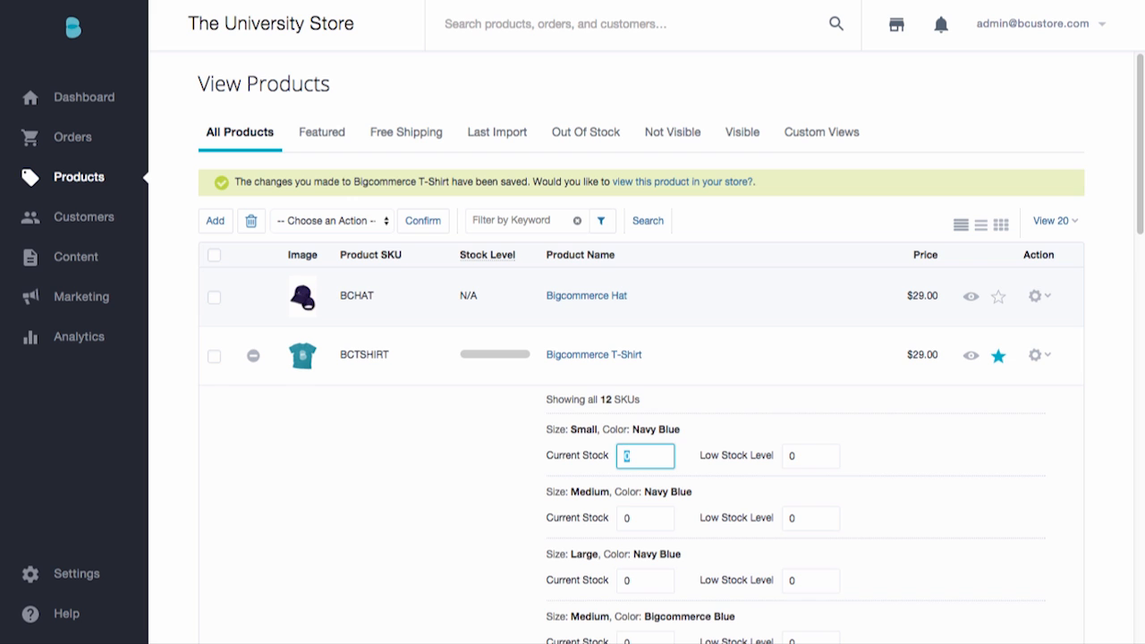
{"action": "type", "text": "100"}
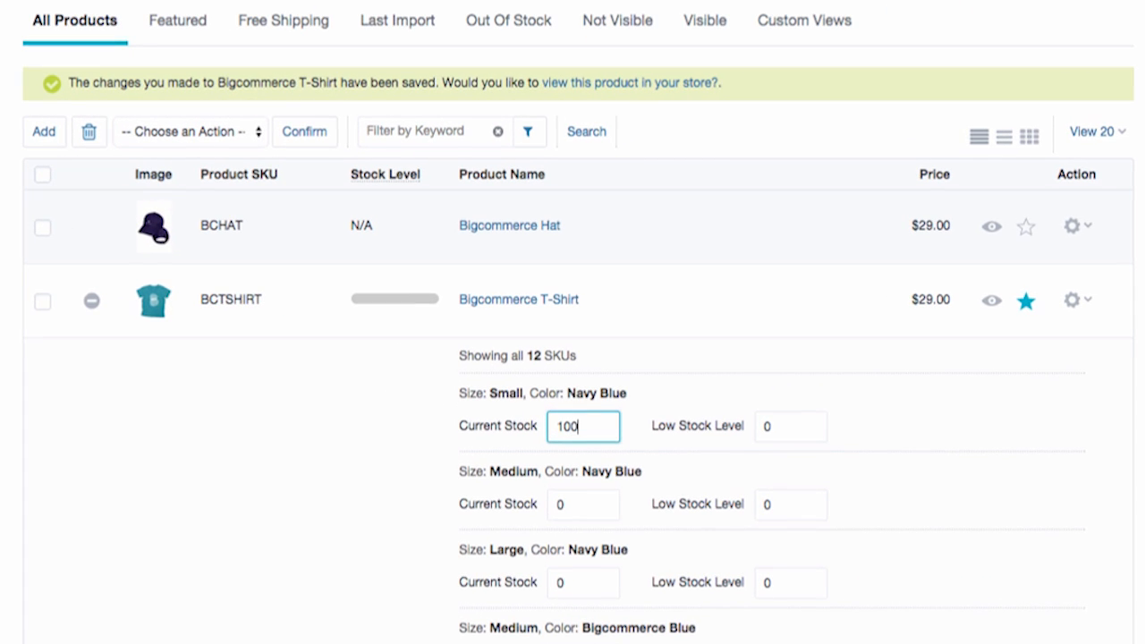
{"action": "left_click", "coordinate": [791, 426]}
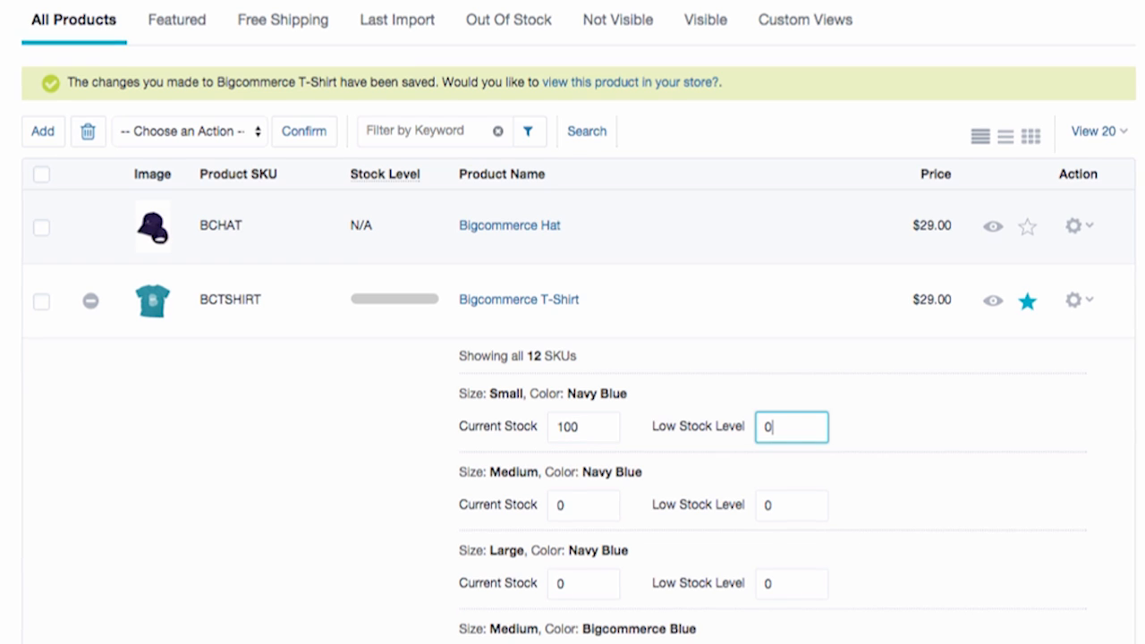
{"action": "key", "text": "BackSpace"}
{"action": "type", "text": "10"}
Step: Set current stock to 100 for Medium Navy Blue and 50 for Large Navy Blue, each with a low stock level of 10
{"action": "key", "text": "Tab"}
{"action": "type", "text": "100"}
{"action": "key", "text": "Tab"}
{"action": "type", "text": "10"}
{"action": "key", "text": "Tab"}
{"action": "type", "text": "50"}
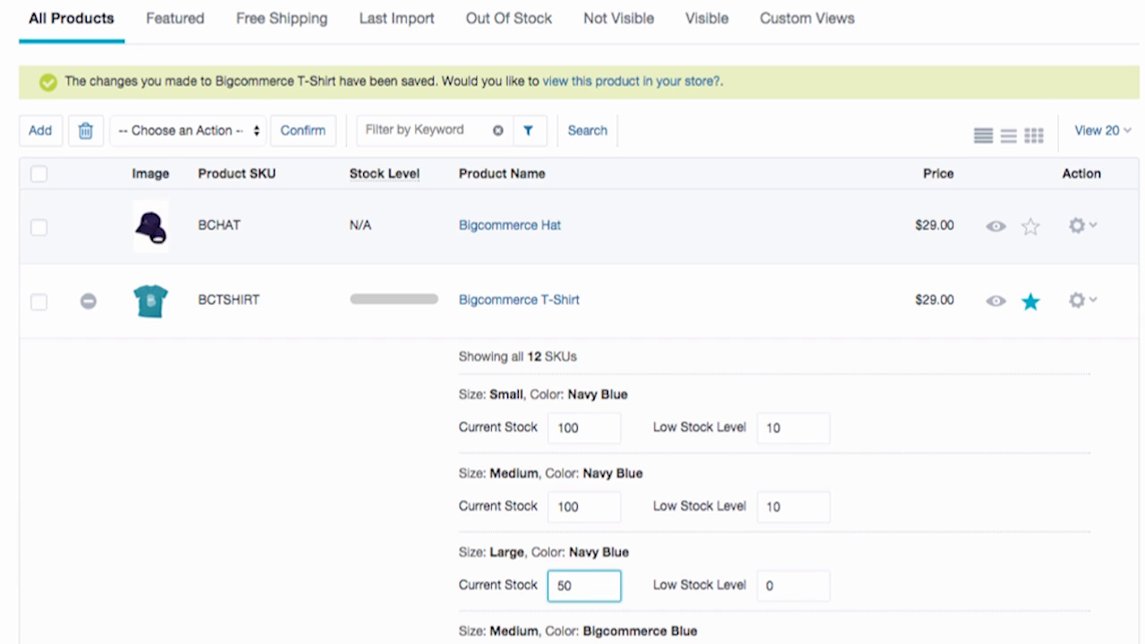
{"action": "key", "text": "Tab"}
{"action": "type", "text": "10"}
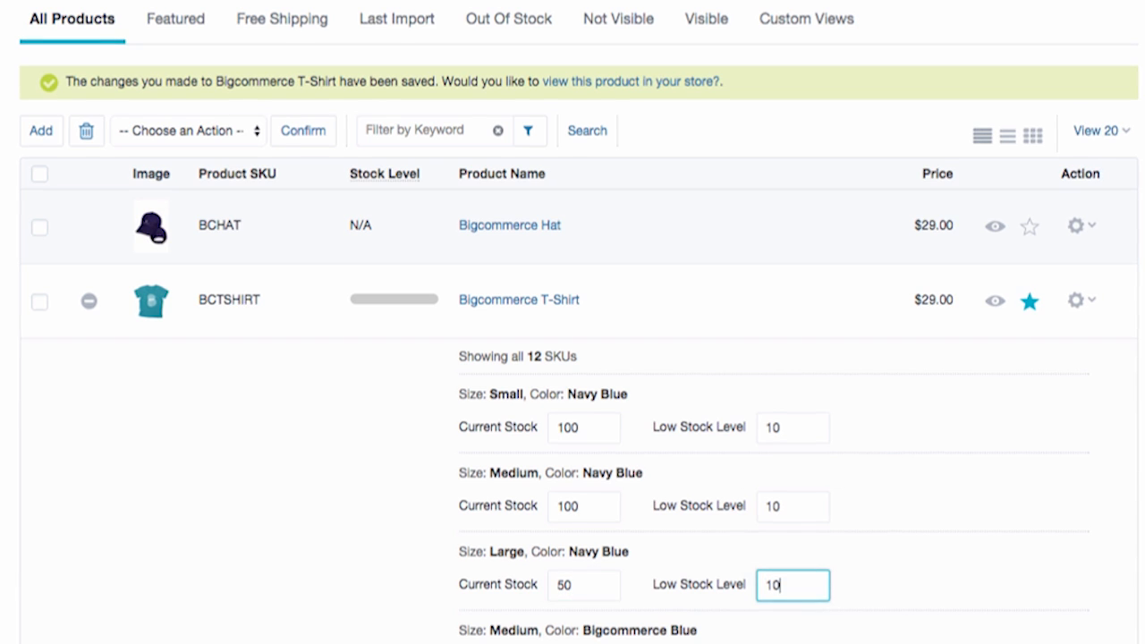
{"action": "key", "text": "Tab"}
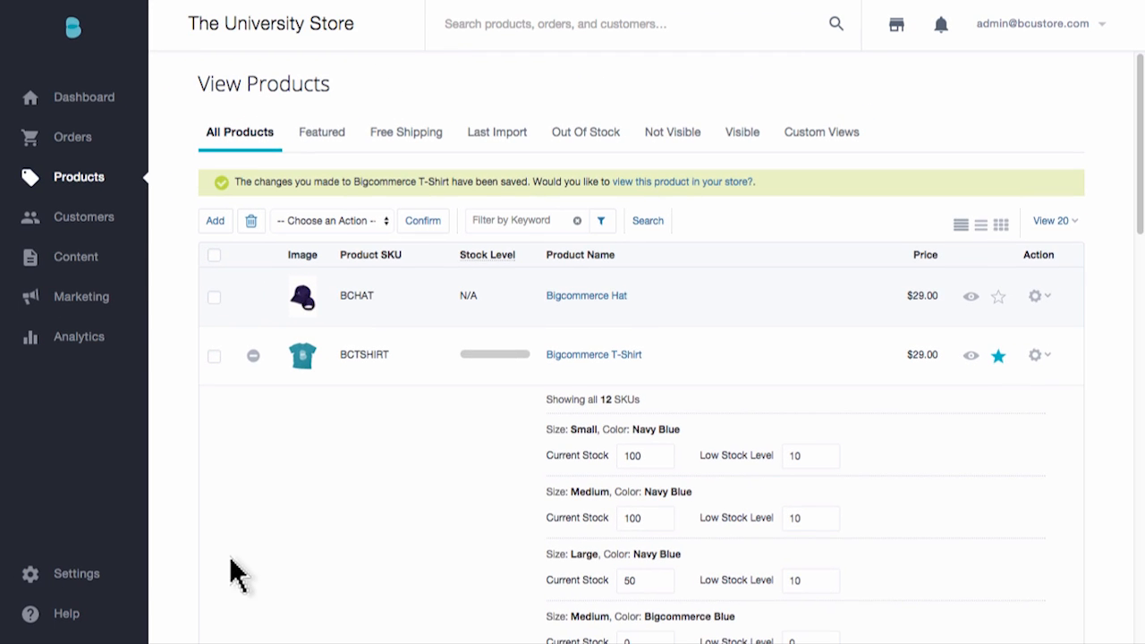
Step: Open the store's advanced Inventory settings
{"action": "left_click", "coordinate": [90, 580]}
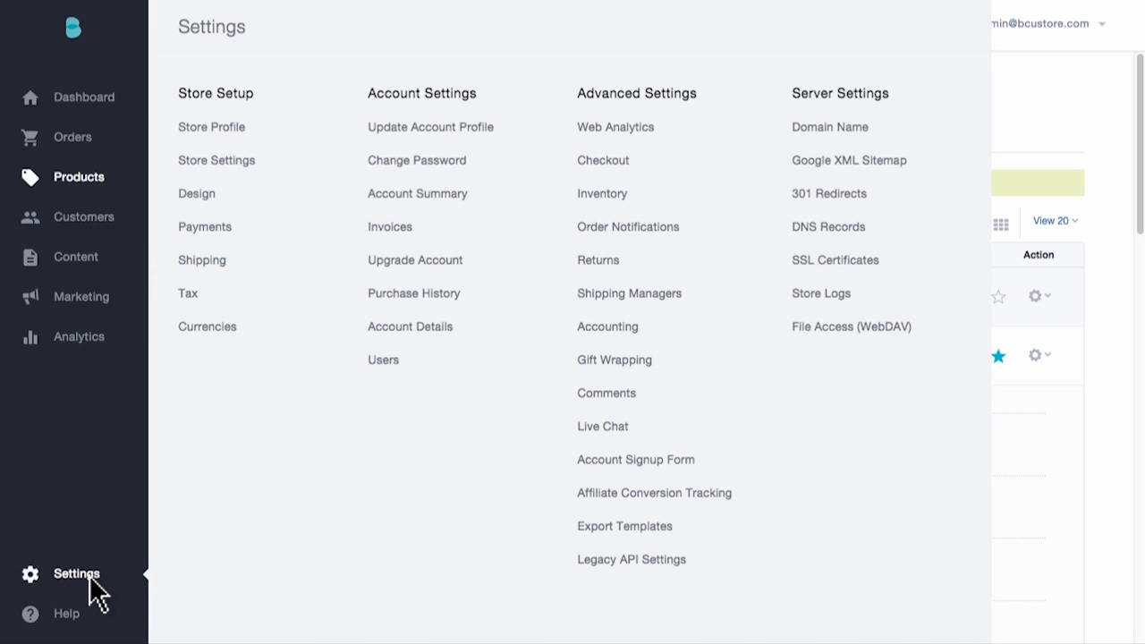
{"action": "left_click", "coordinate": [603, 195]}
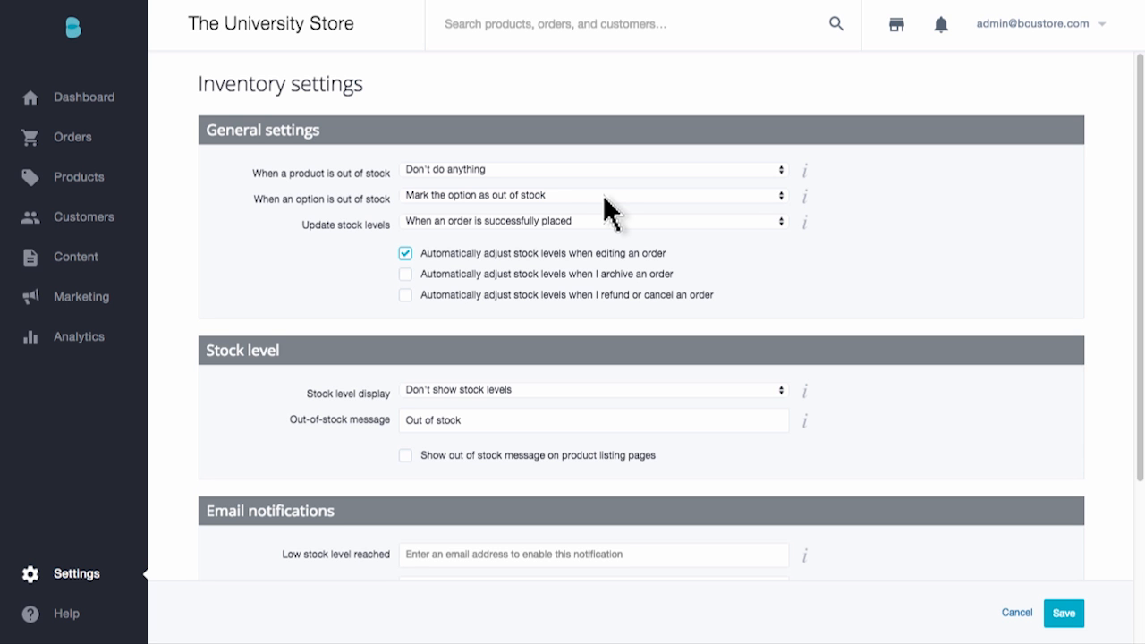